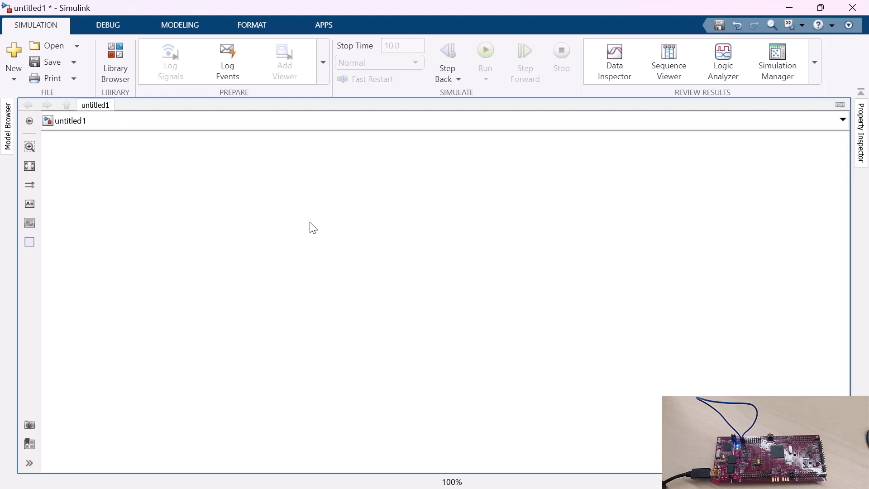
Set the model's hardware board to TI Delfino F28379D LaunchPad in Configuration Parameters
key(ctrl+e)
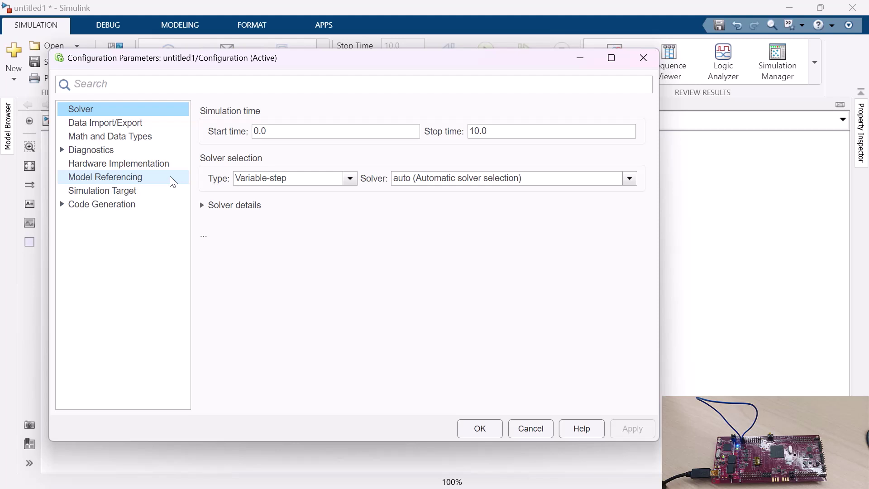
click(158, 169)
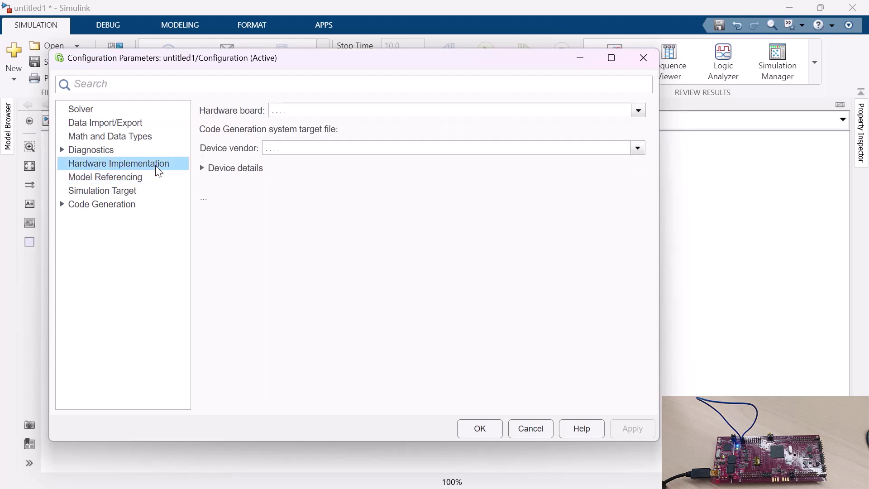
click(394, 110)
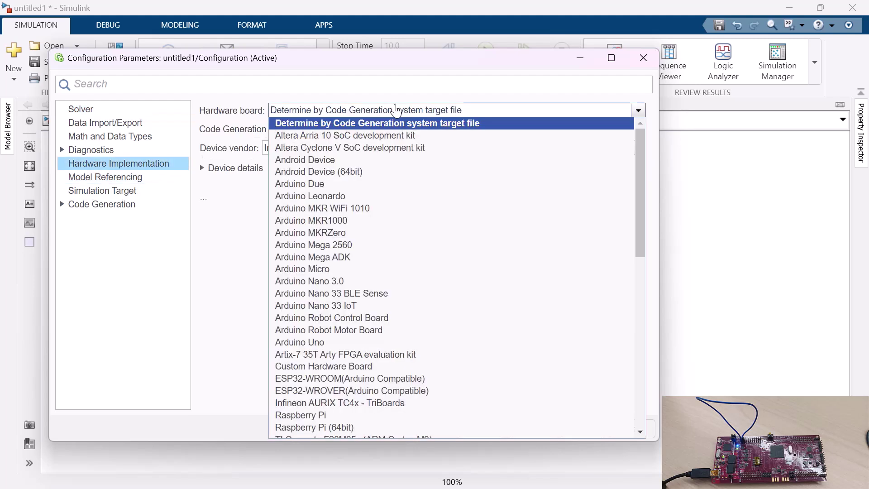
scroll(373, 343, down, 5)
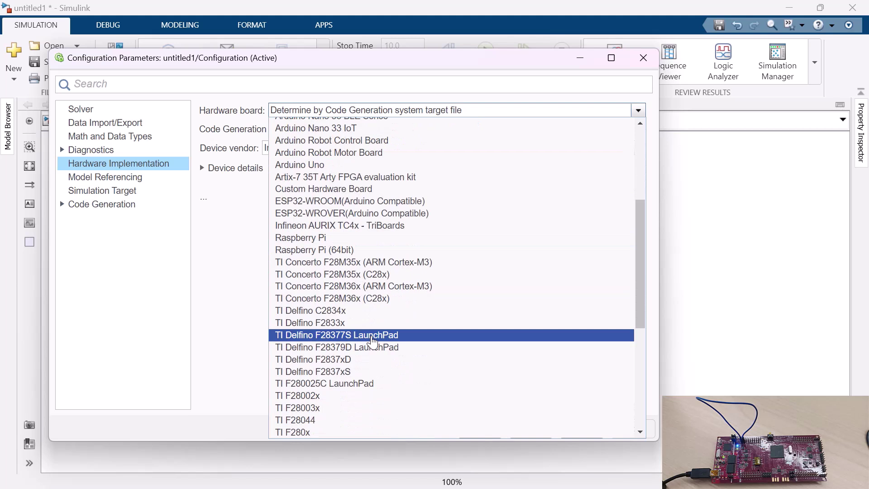
click(373, 349)
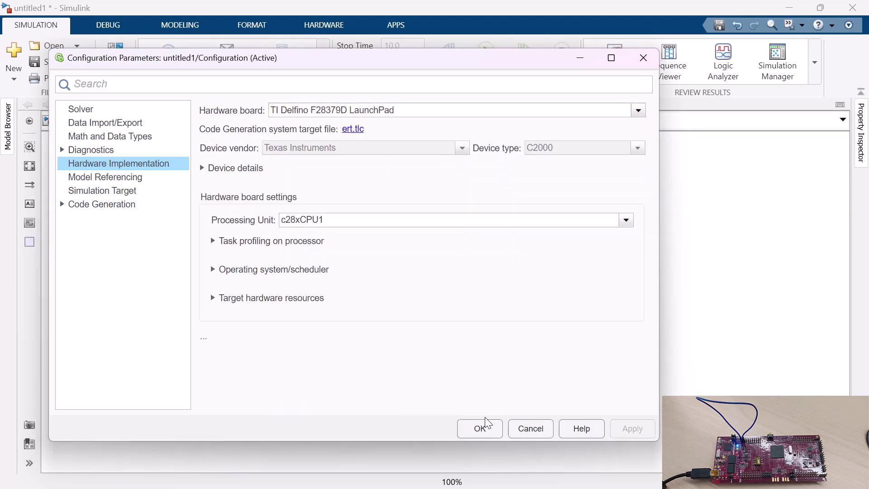
click(488, 429)
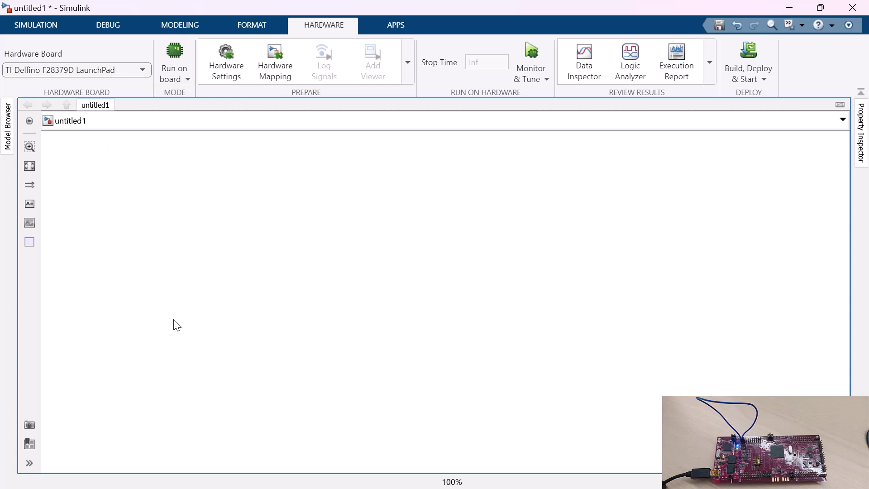
Quick-insert a Pulse Generator and a GPIO DO block and wire the pulse into GPIO DO
double_click(276, 260)
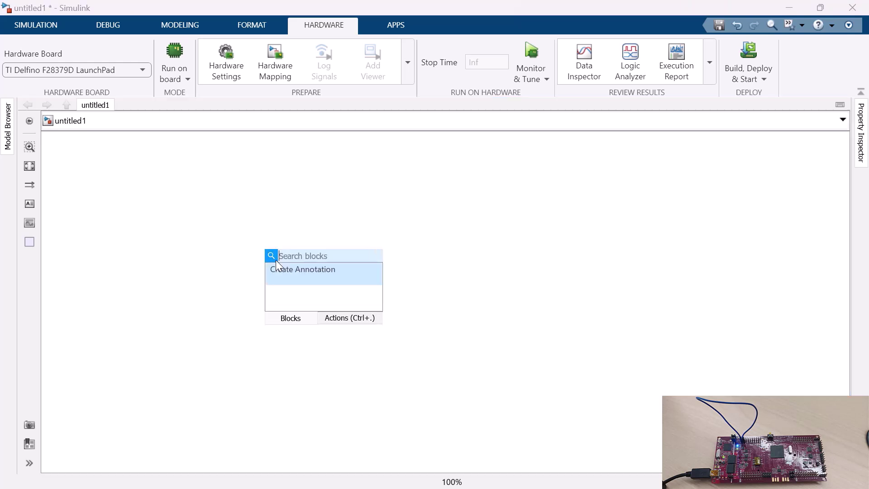
text(pulse)
key(Return)
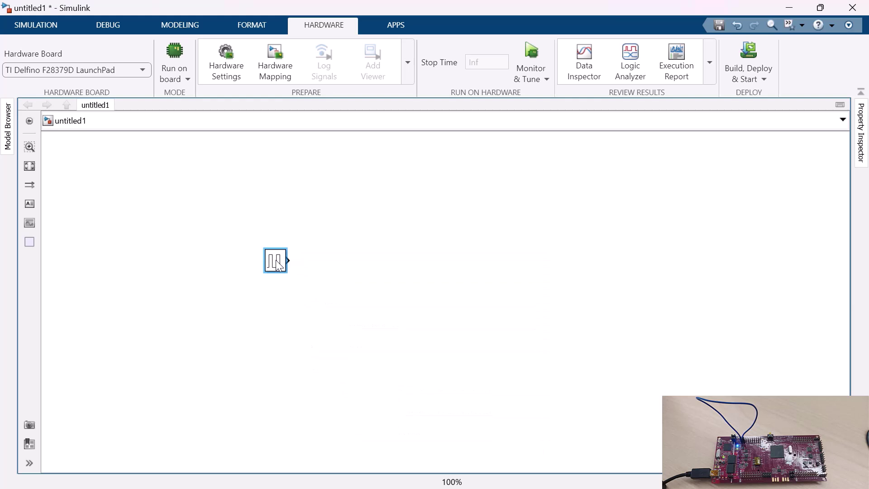
double_click(337, 265)
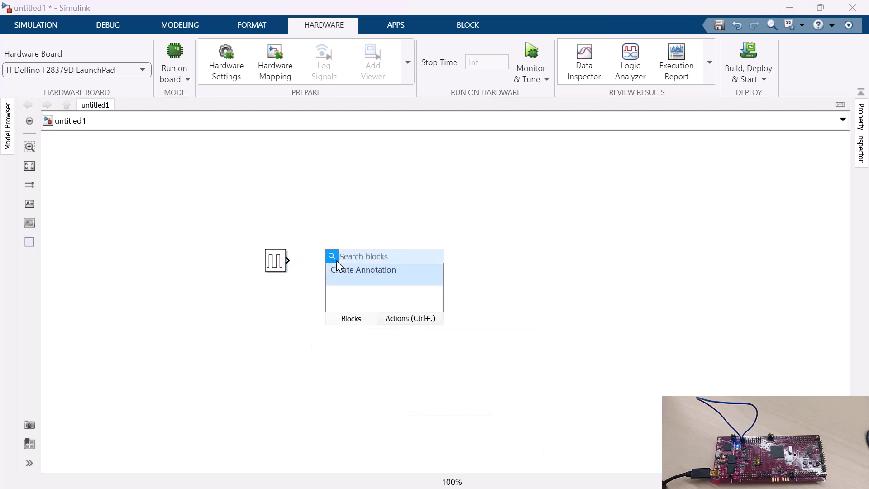
text(digit)
key(Return)
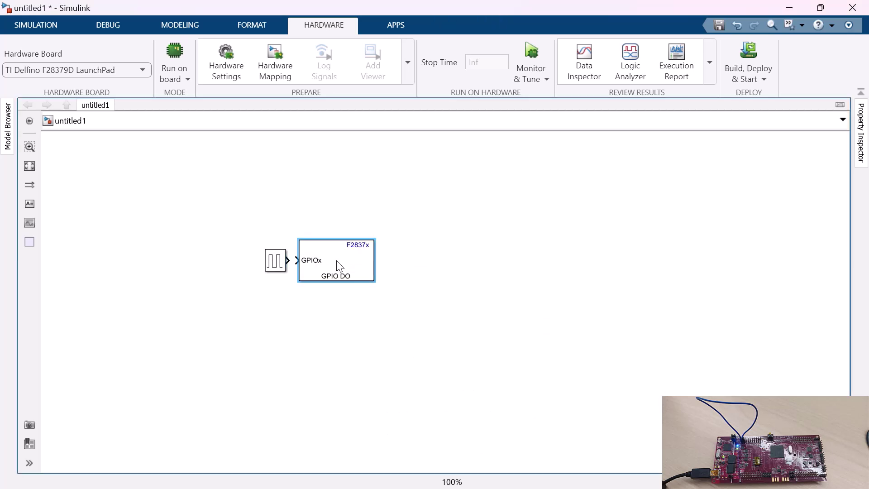
drag(333, 255, 367, 262)
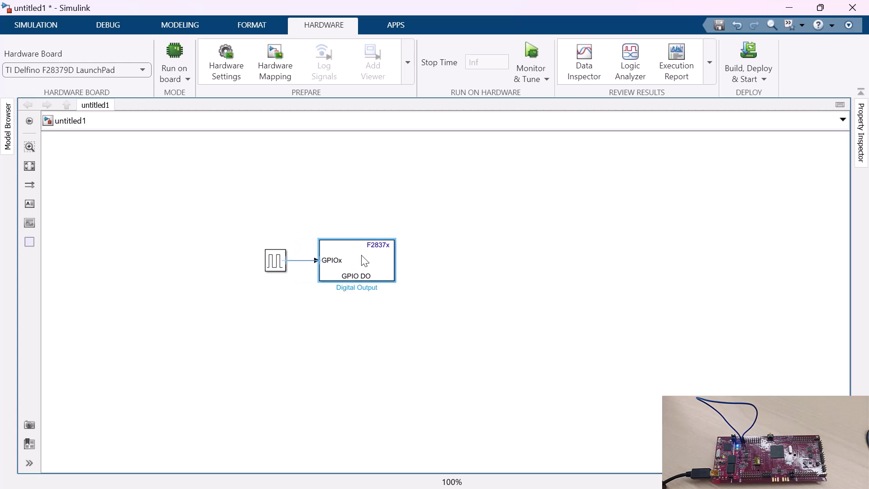
Give the Pulse Generator a period of 2 and a pulse width of 50%
double_click(275, 264)
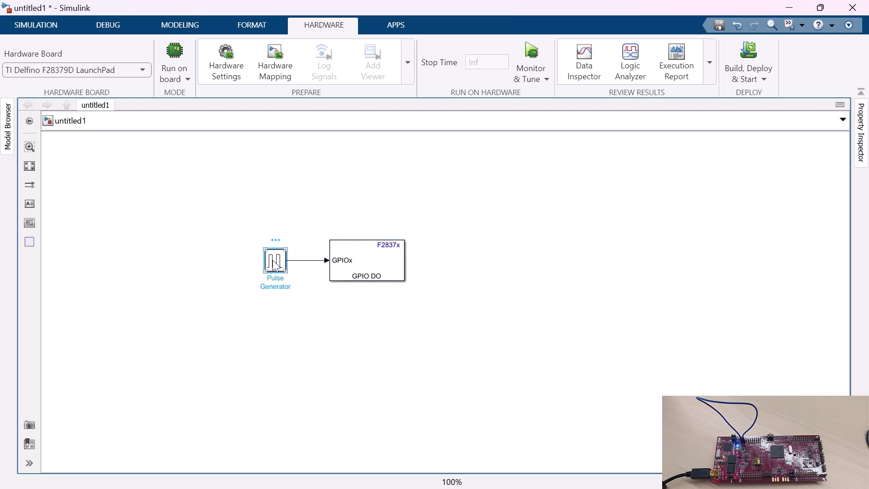
scroll(312, 307, down, 3)
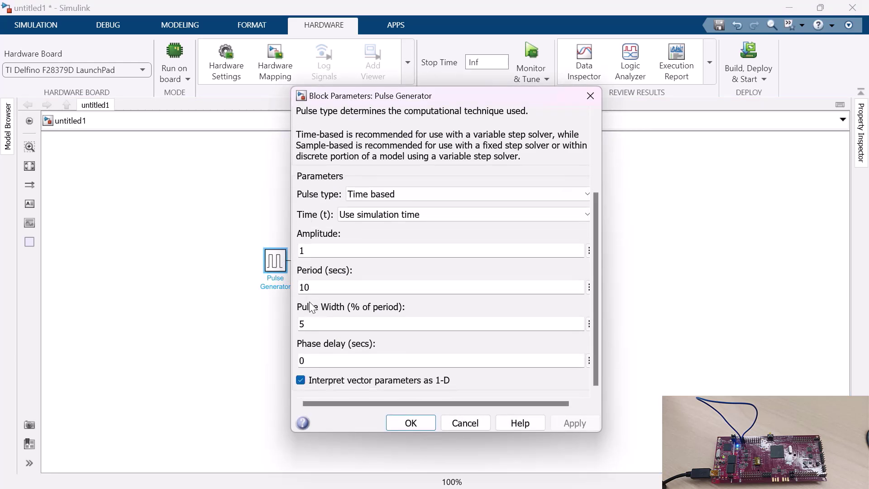
double_click(320, 291)
text(2)
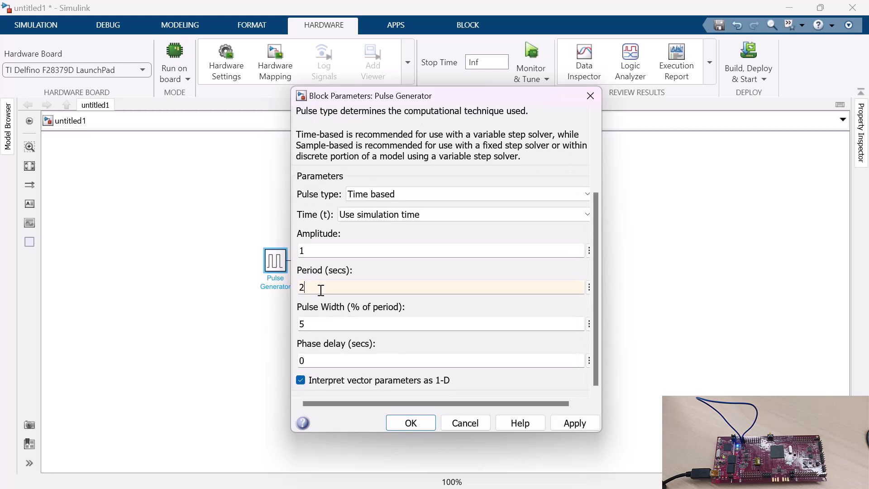
click(332, 324)
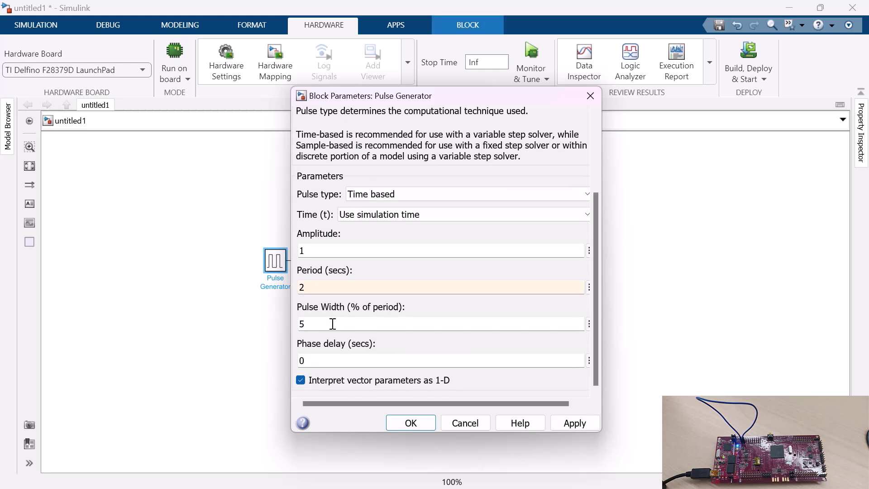
text(0)
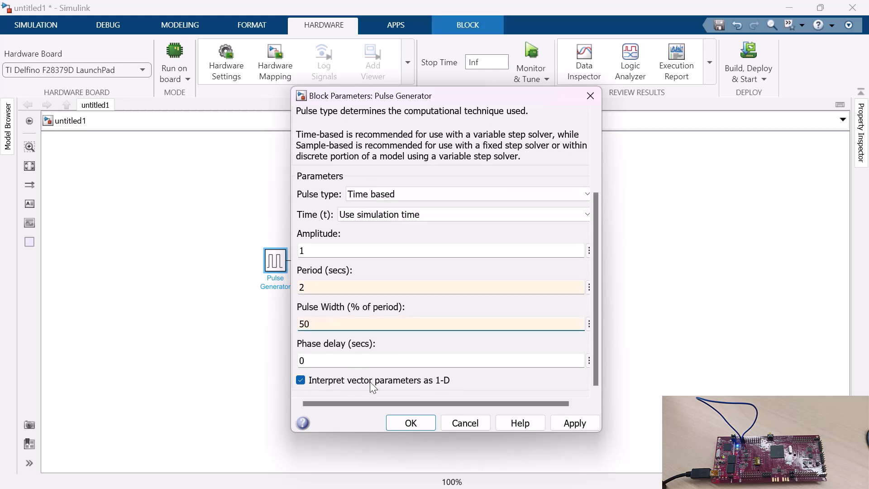
click(408, 423)
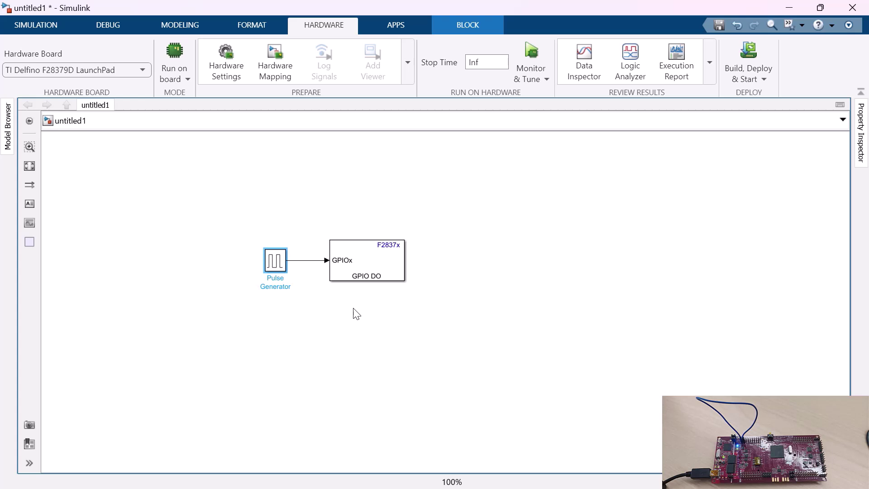
double_click(389, 274)
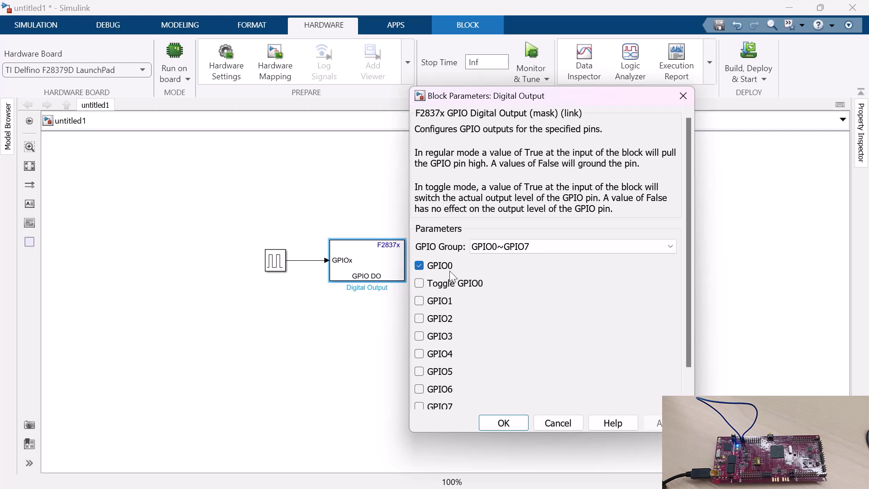
click(500, 423)
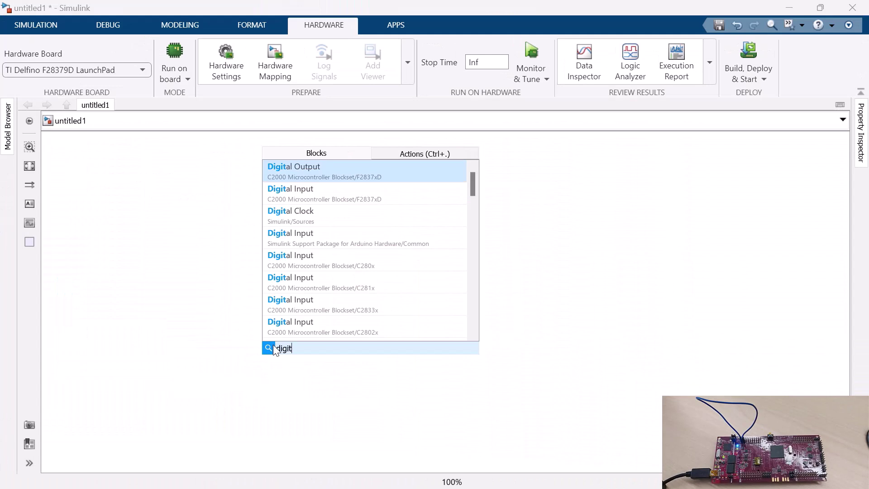
Place a GPIO DI block below the pulse generator and wire its output into a new Scope
key(Return)
drag(282, 333, 278, 364)
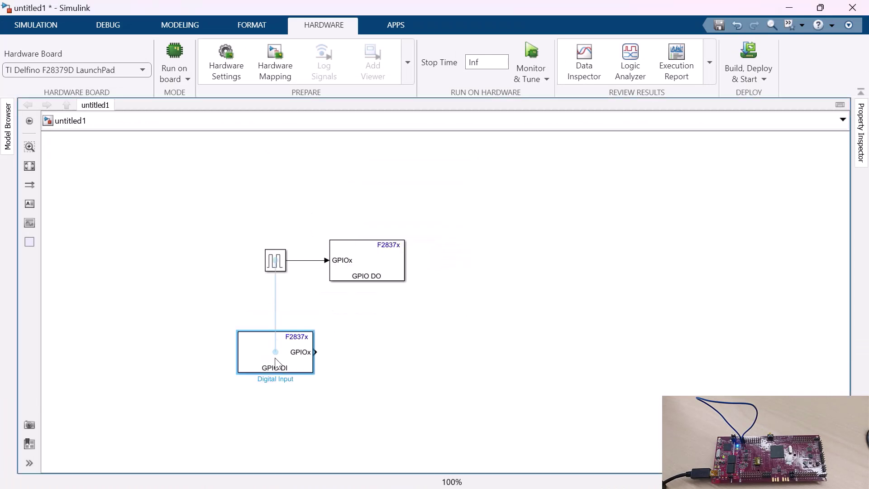
double_click(367, 357)
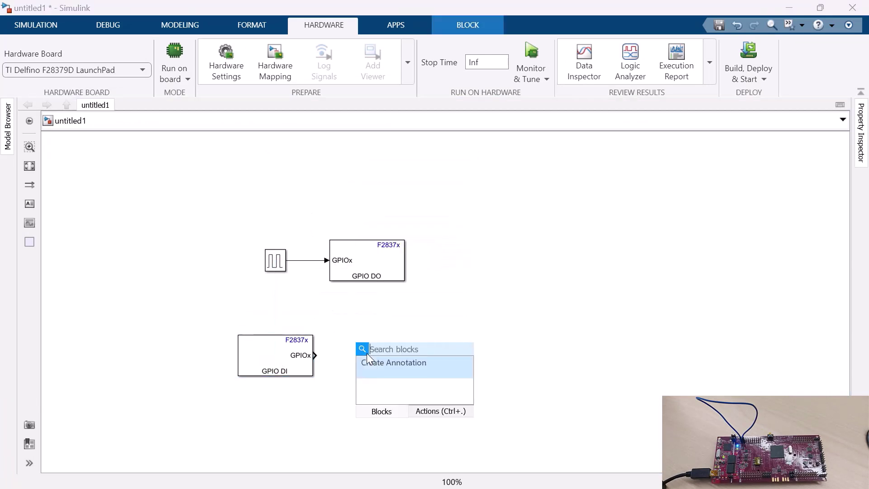
text(scope)
key(Return)
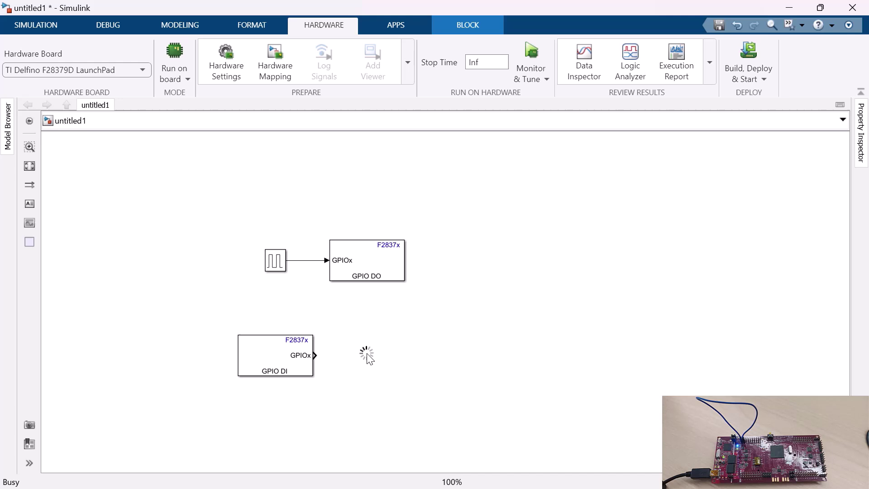
drag(371, 359, 389, 360)
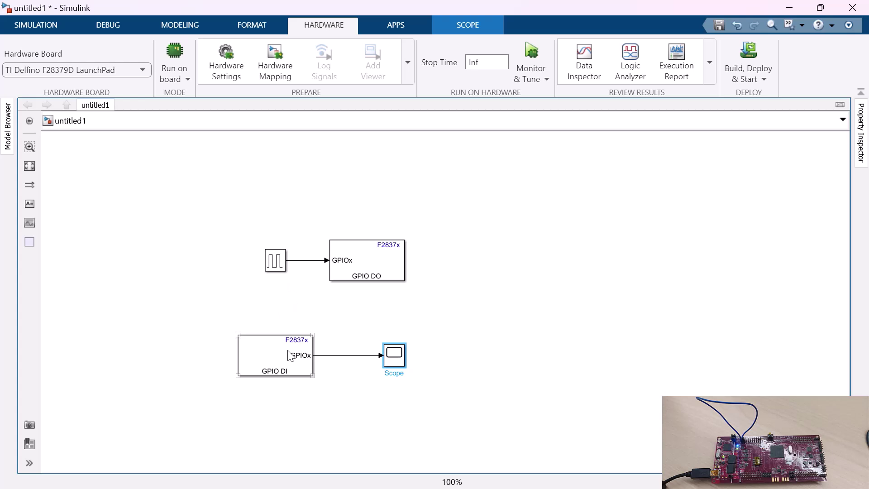
Configure the GPIO DI block to read GPIO1 instead of GPIO0 with a 0.001 s sample time
double_click(275, 355)
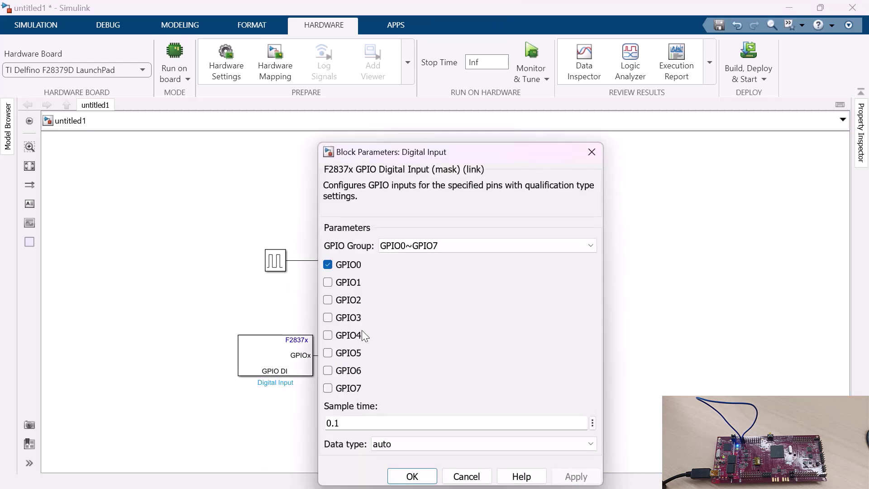
click(328, 282)
click(328, 265)
text(00)
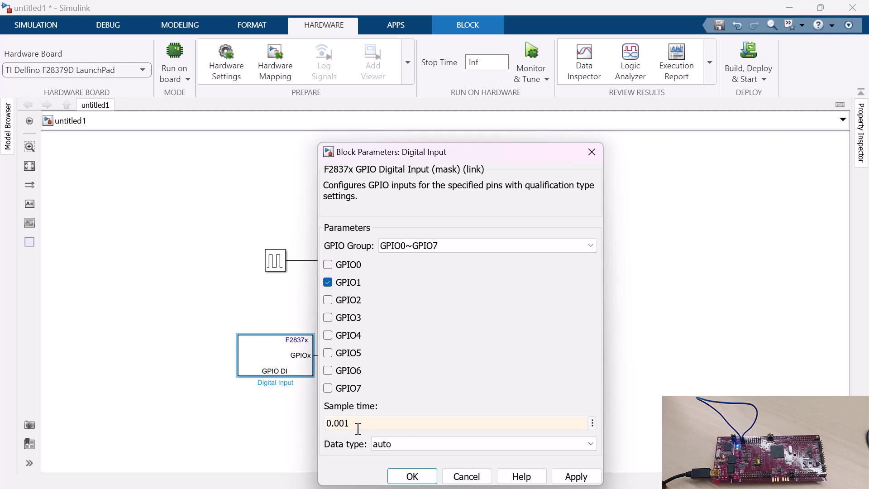
click(411, 477)
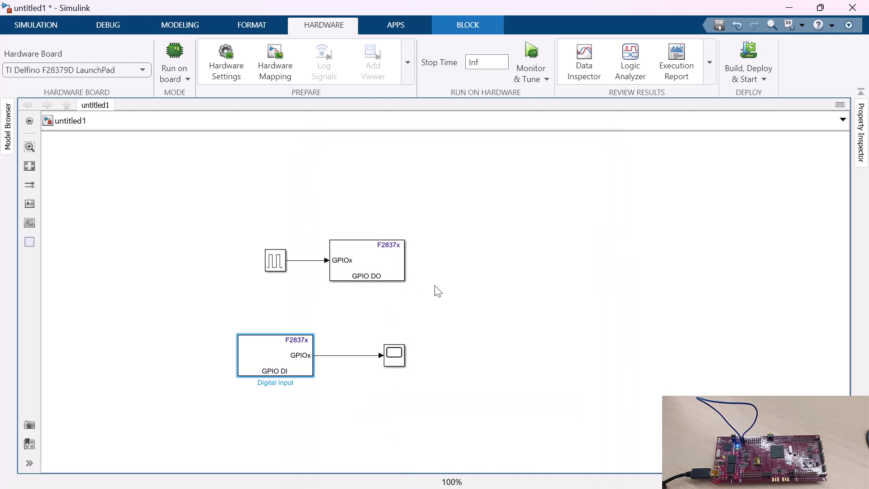
Insert a C28x Hardware Interrupt block and open its parameters and help page
double_click(474, 279)
text(har)
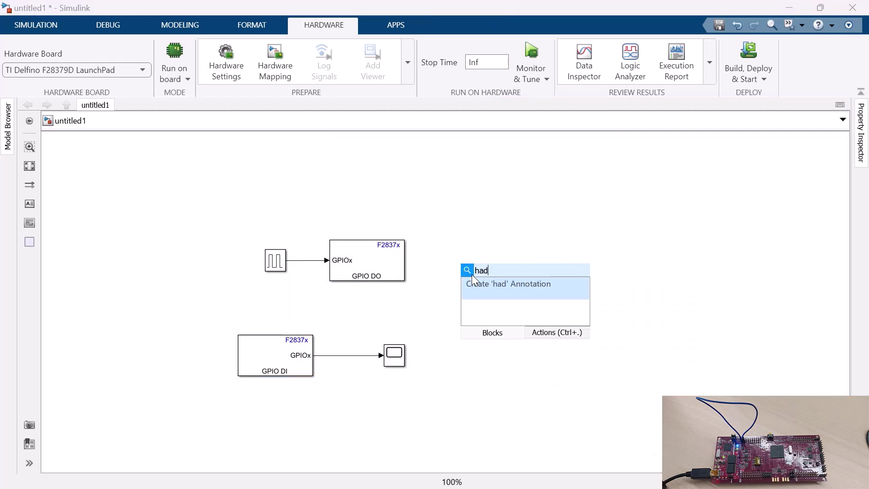
text(dware)
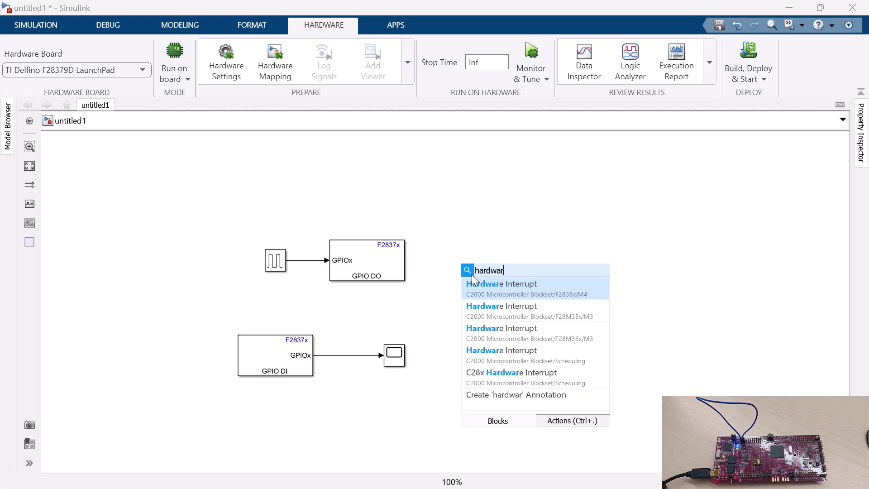
key(Down)
key(Down)
key(Down)
key(Down)
key(Return)
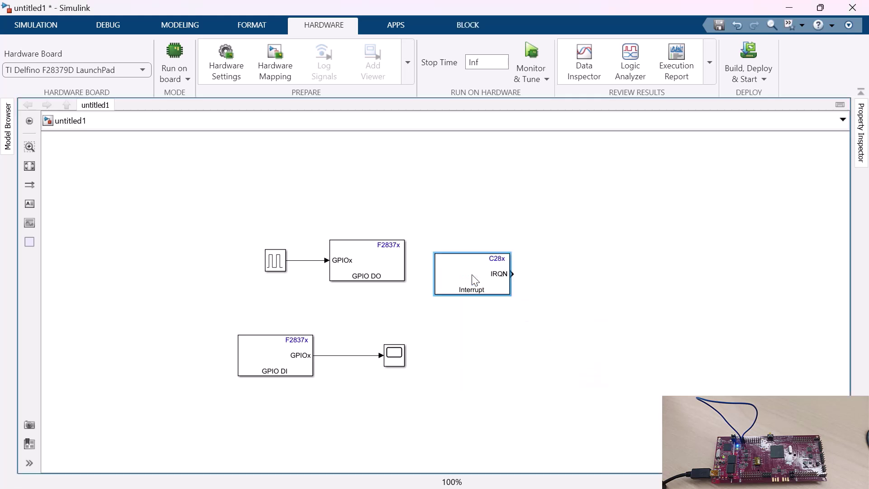
double_click(473, 280)
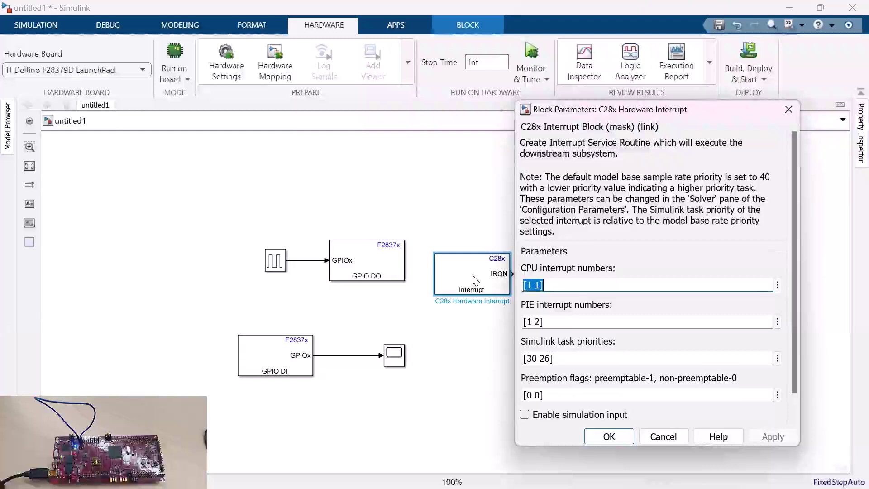
click(721, 438)
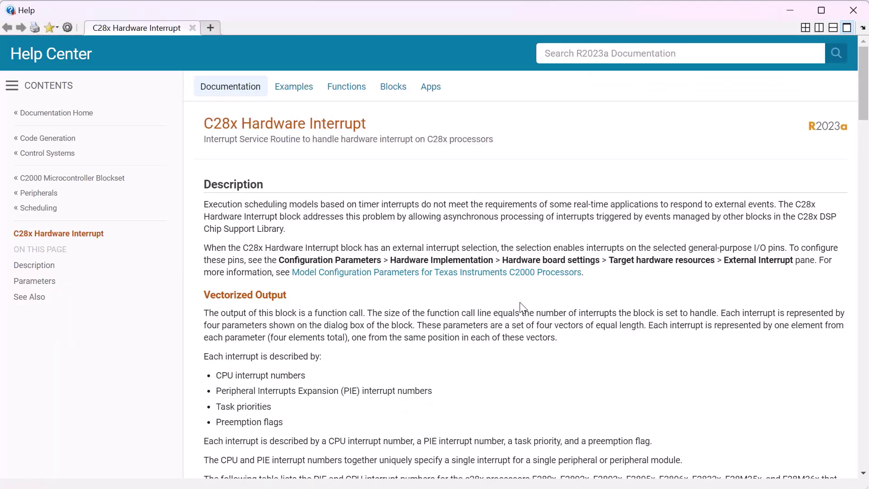
Scroll the C28x Hardware Interrupt help to the F2837xD PIE/CPU interrupt table (XINT1: CPU 1, PIE 4)
scroll(498, 353, down, 10)
scroll(498, 353, down, 3)
scroll(496, 352, down, 2)
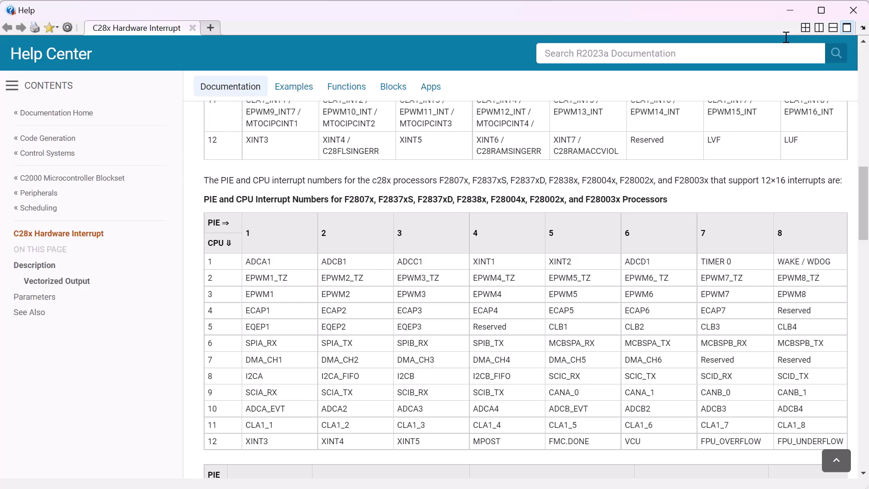
Enter CPU interrupt 1, PIE interrupt 4 and task priority 30 in the interrupt block, then select the preemption flags field
click(789, 10)
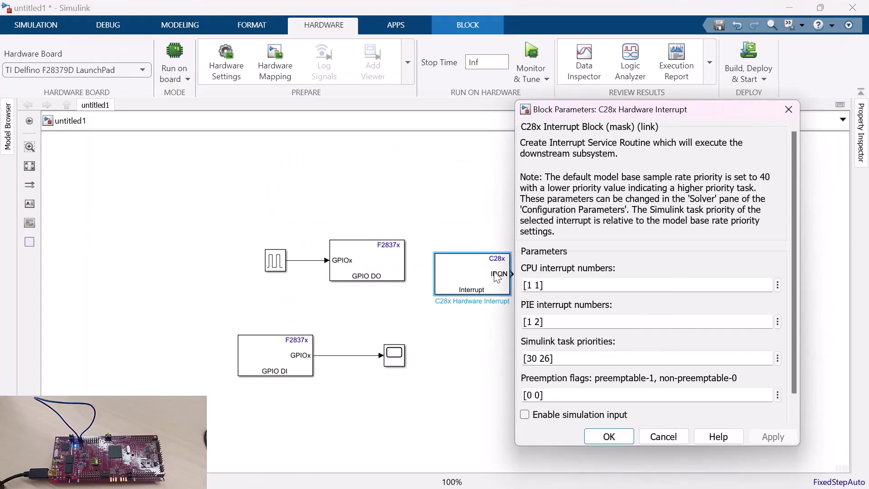
double_click(554, 286)
text(1)
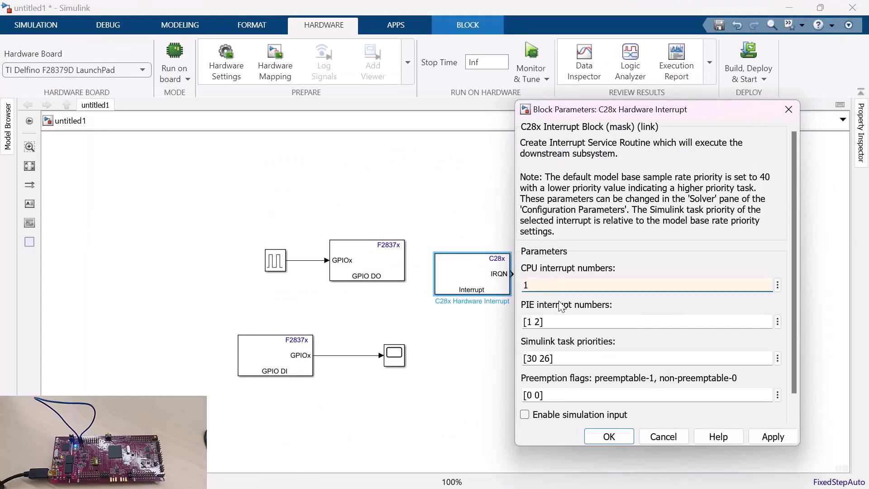
double_click(565, 322)
text(4)
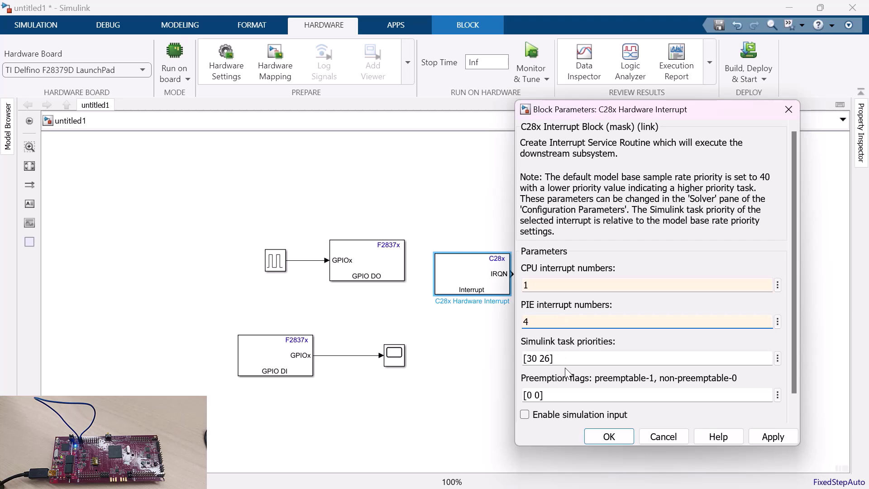
double_click(563, 358)
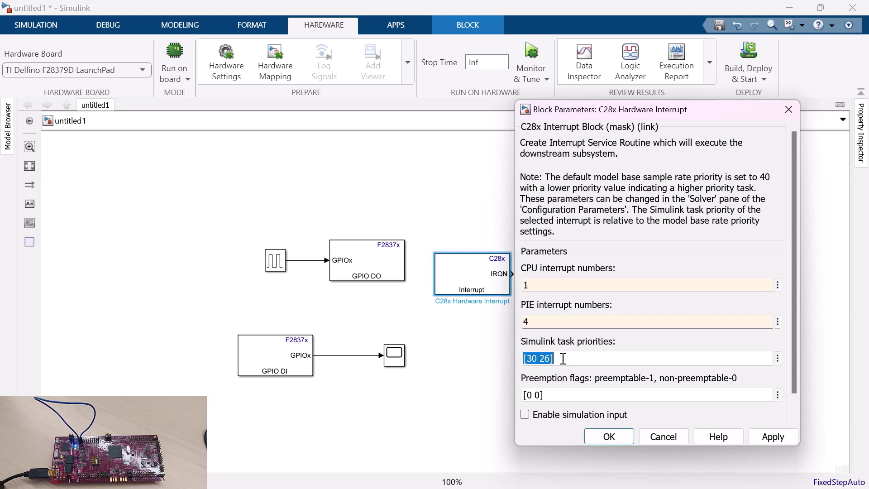
text(30)
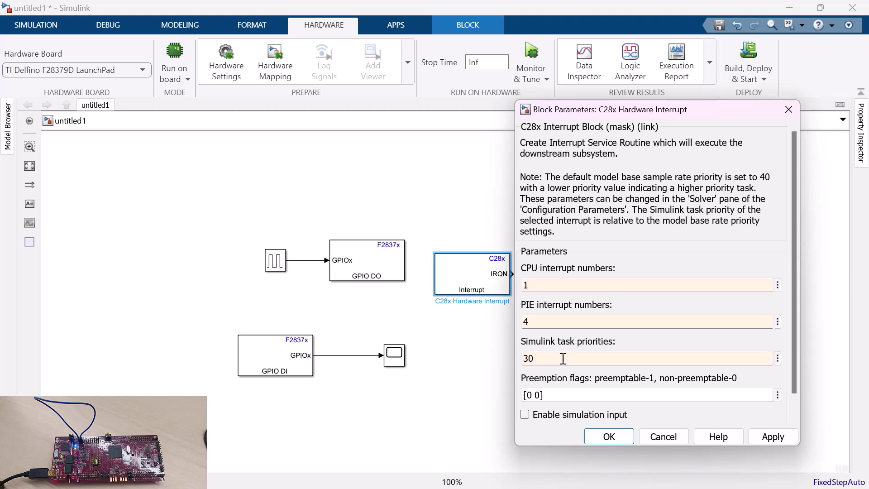
double_click(568, 395)
Apply preemption flag 0 to the interrupt block and insert a Function-Call Subsystem
text(0)
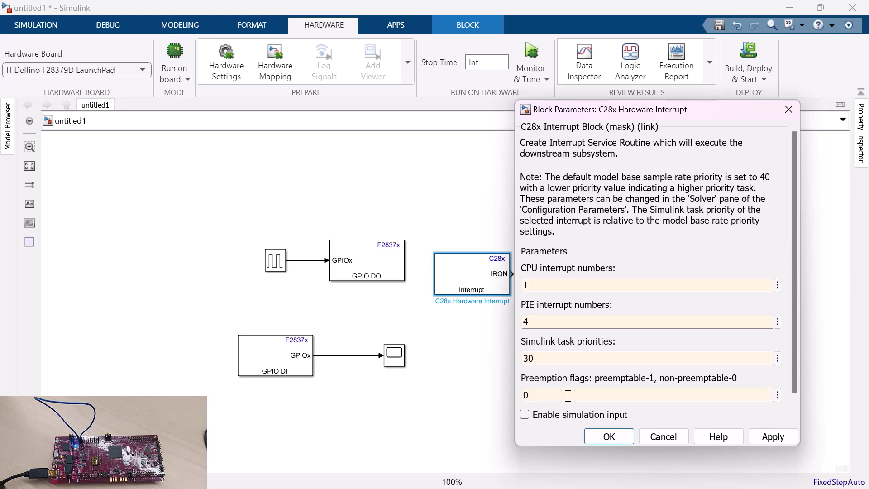
click(605, 438)
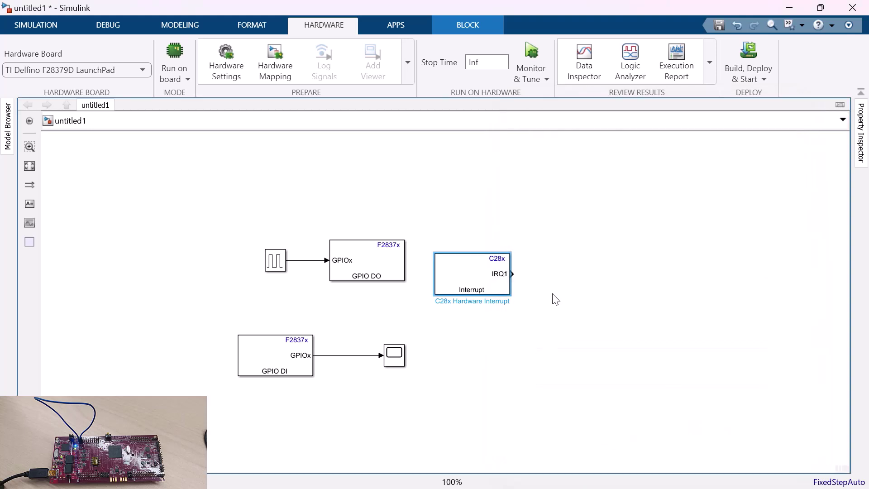
double_click(560, 303)
text(f)
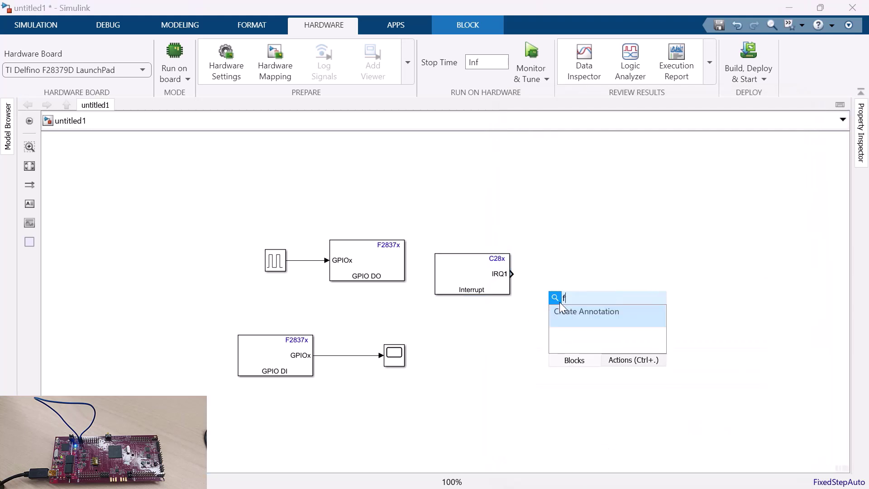
text(unction)
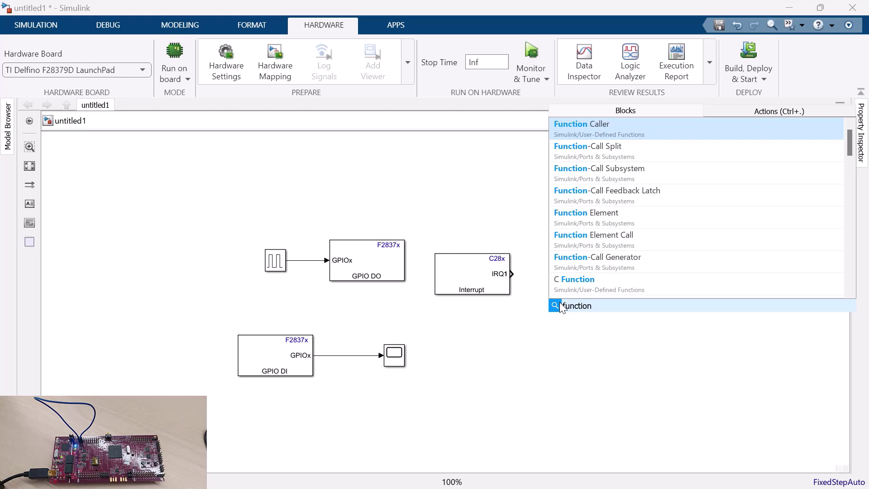
key(Down)
key(Down)
key(Return)
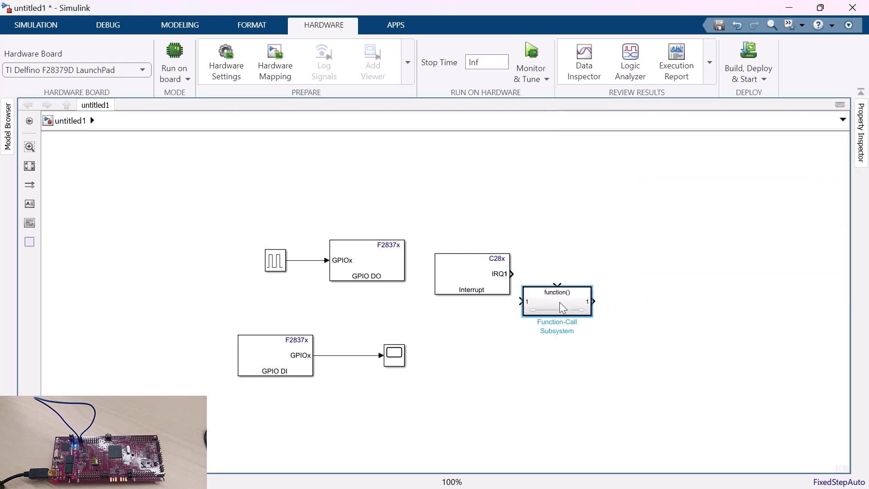
Wire IRQ1 to the subsystem's trigger port, open the subsystem, and select its default ports
drag(561, 307, 591, 327)
drag(511, 274, 588, 298)
click(583, 324)
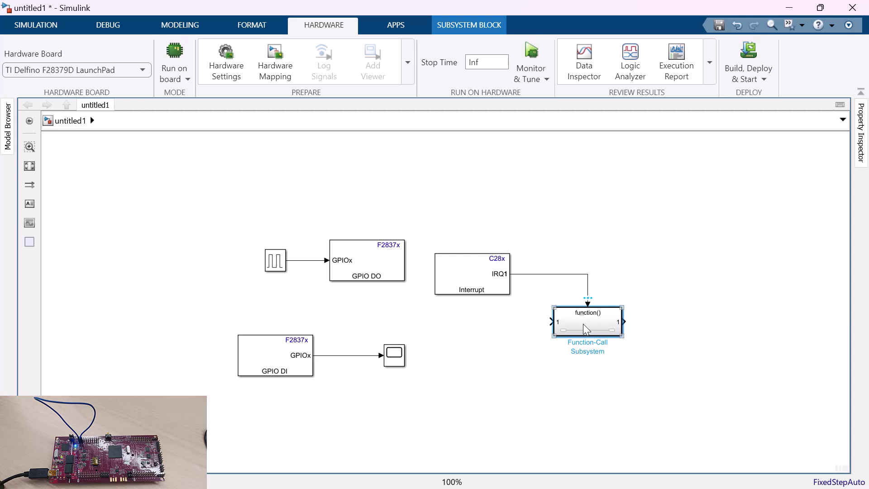
double_click(583, 324)
drag(327, 318, 609, 364)
Delete the subsystem's default In1/Out1 ports and insert a Counter Limited block
key(Delete)
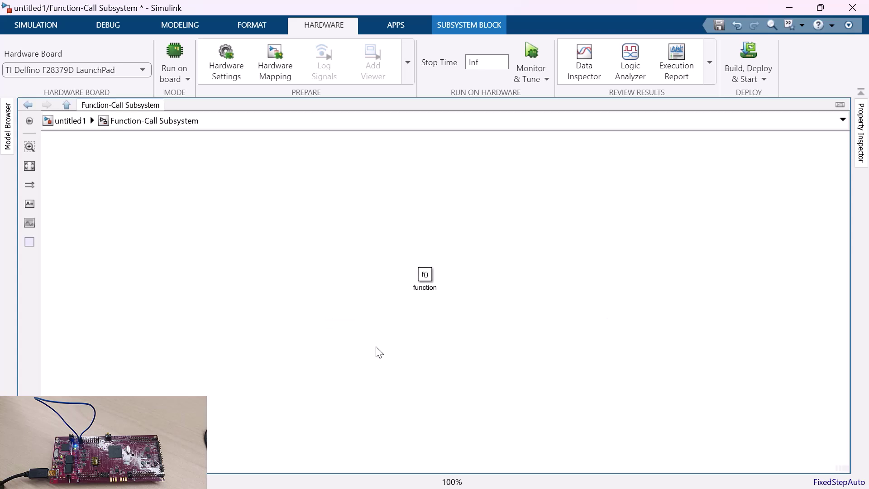
double_click(351, 339)
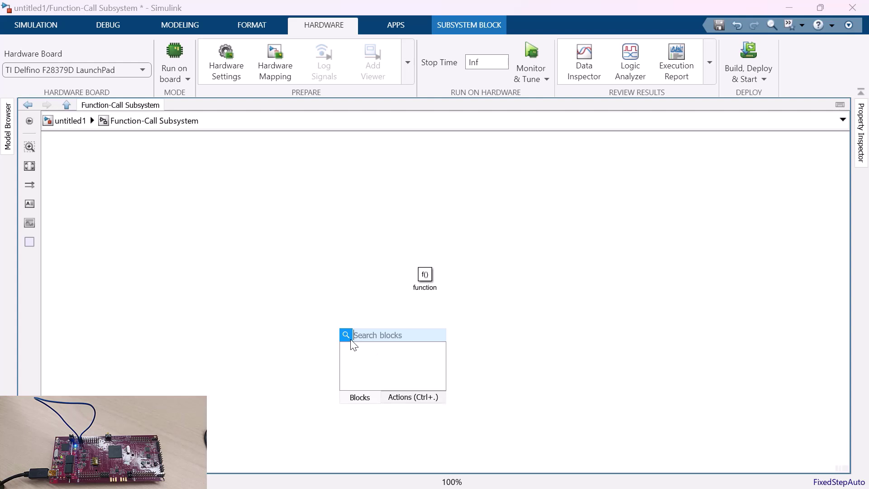
text(counter)
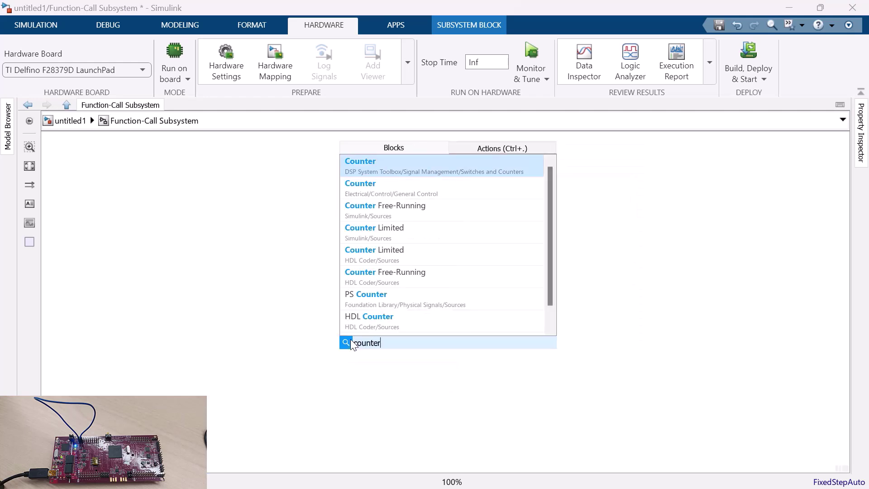
key(Down)
key(Down)
key(Down)
key(Return)
Add a Scope wired to the counter output and open the Counter Limited parameters
double_click(400, 343)
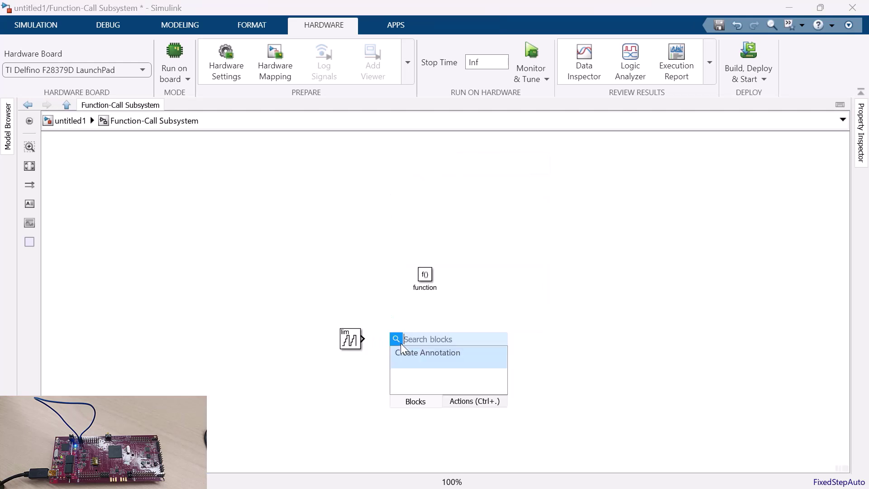
text(scope)
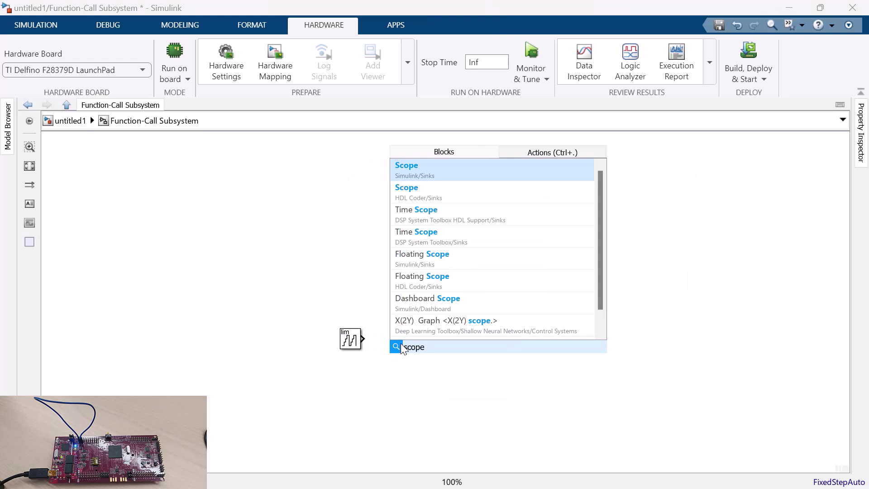
key(Return)
double_click(349, 340)
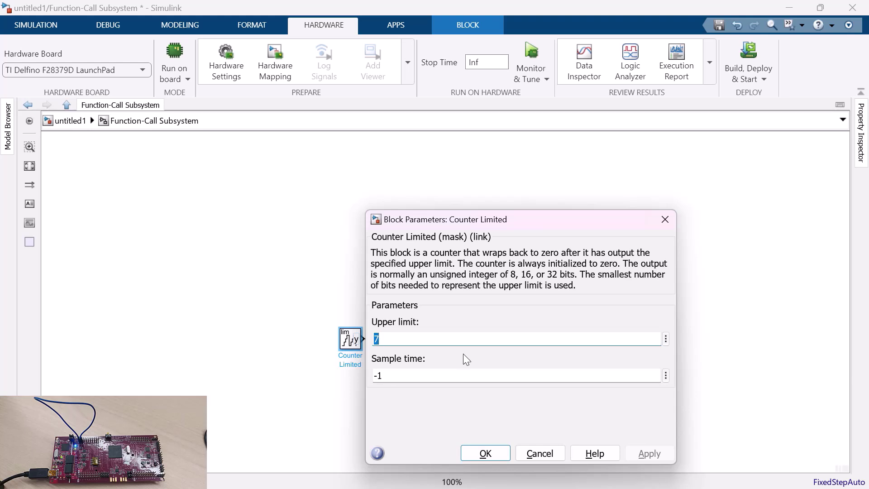
Set the Counter Limited sample time to 1, keeping upper limit 7, and confirm
key(Tab)
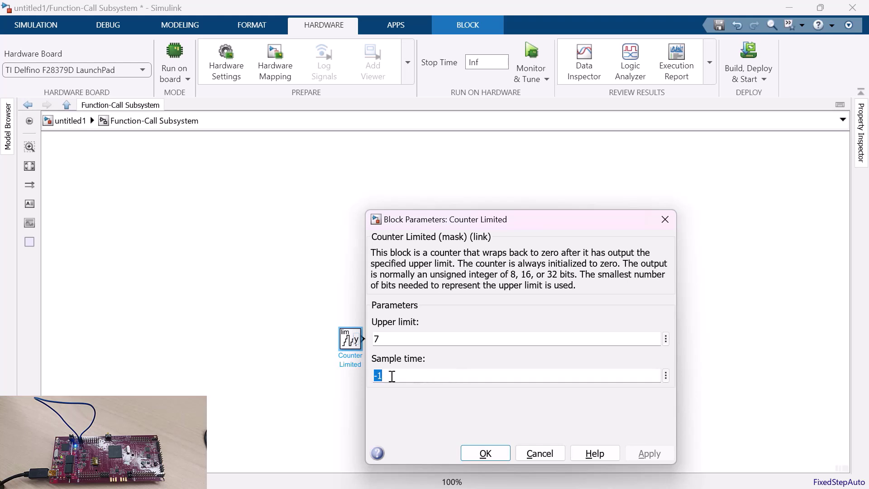
text(1)
click(494, 451)
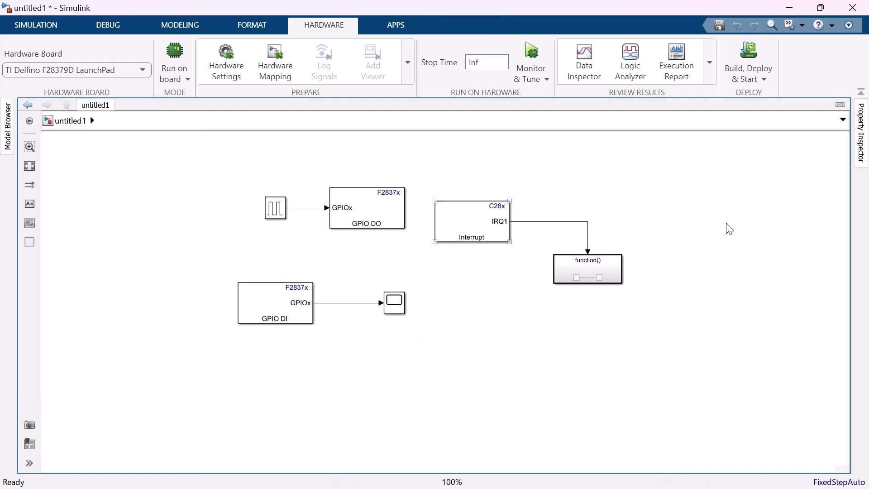
Open the configuration's External interrupt group under Target hardware resources, showing XINT1 on INPUT4
key(ctrl+e)
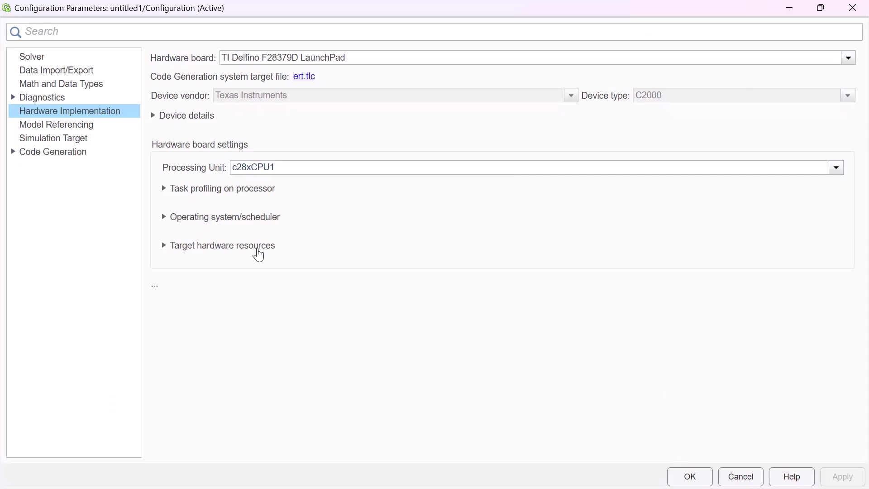
click(258, 251)
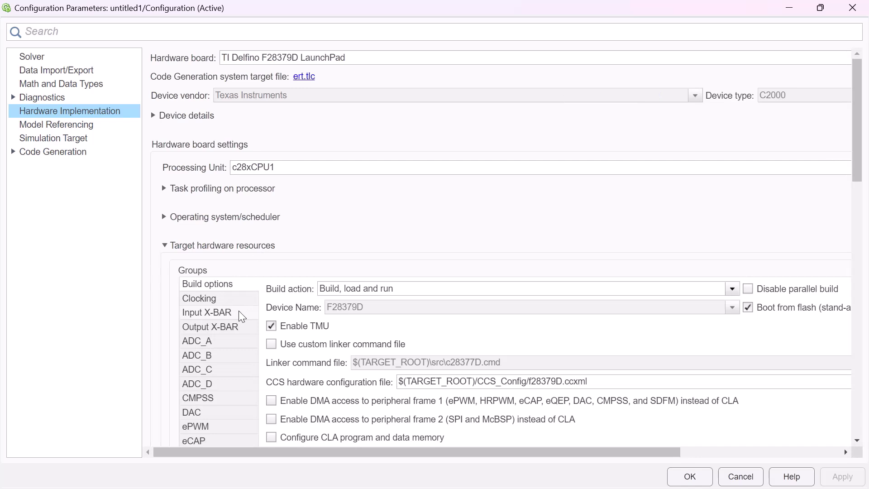
scroll(238, 313, down, 15)
scroll(239, 313, down, 10)
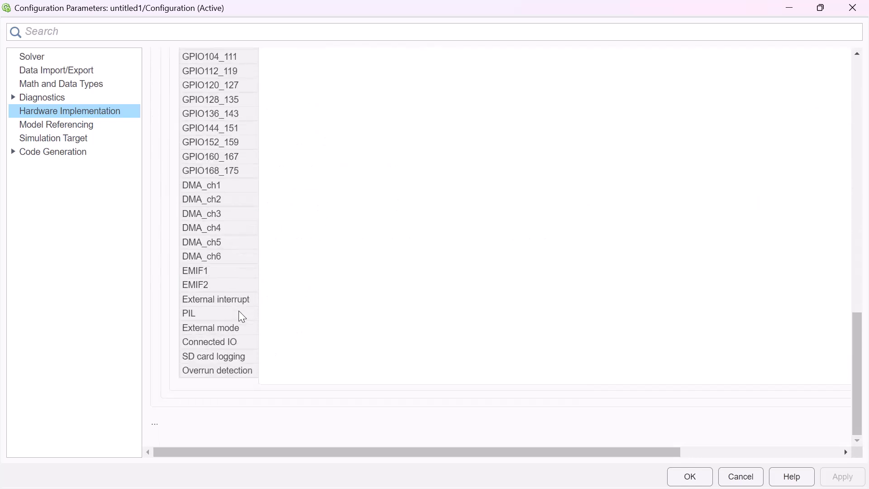
click(225, 301)
scroll(415, 264, up, 10)
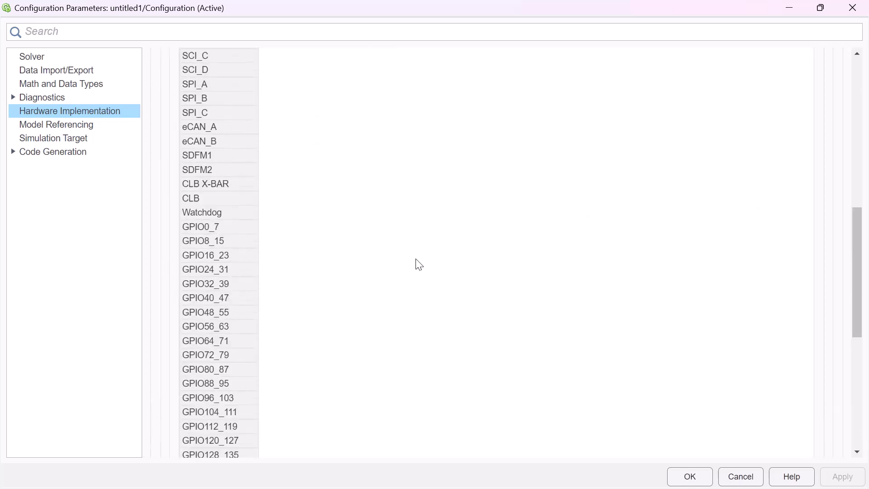
scroll(418, 264, up, 10)
scroll(419, 265, up, 3)
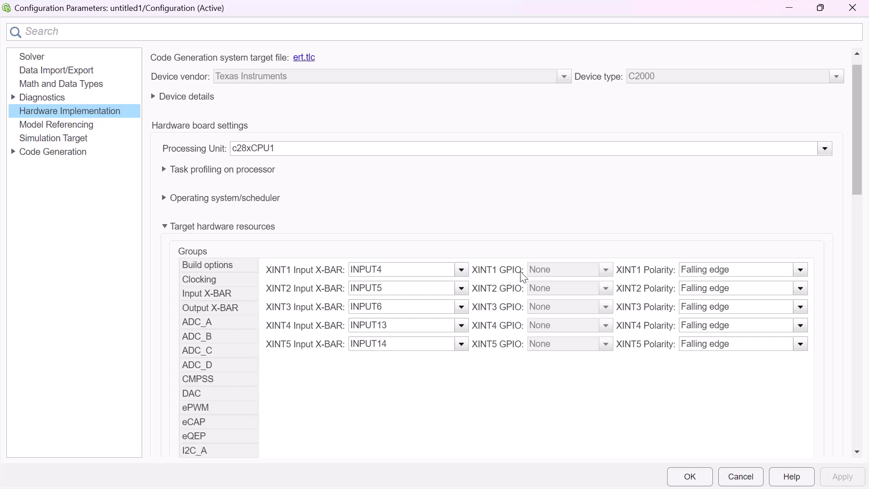
Assign pin 1 to INPUT4 in the Input X-BAR settings and apply
click(231, 294)
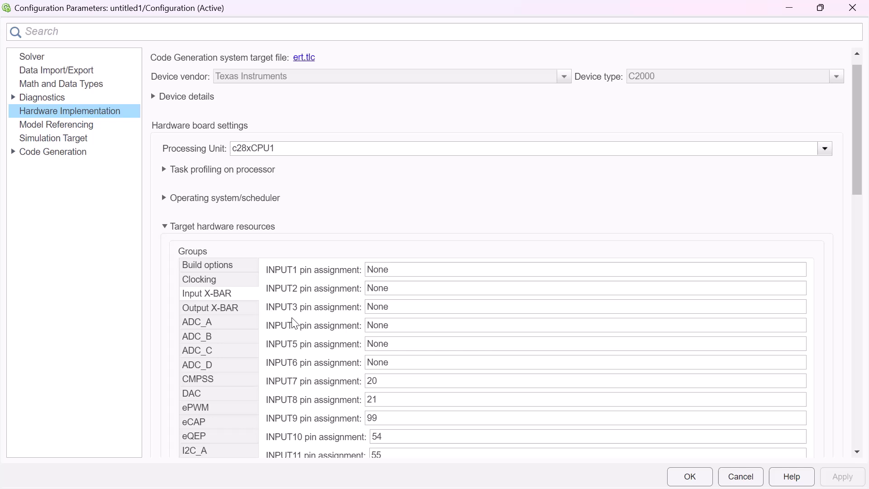
double_click(402, 324)
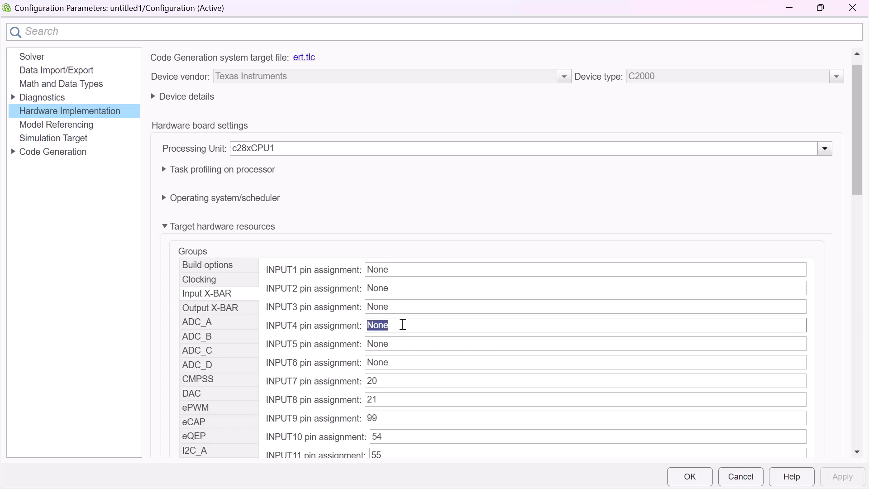
text(1)
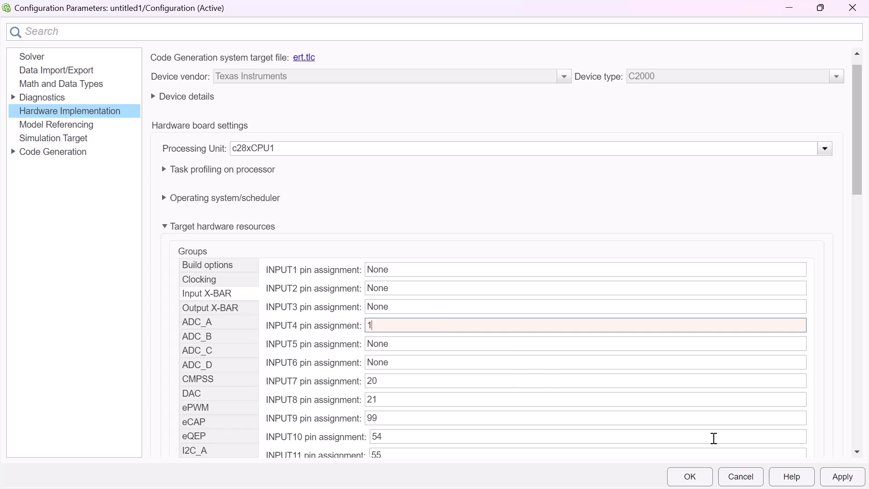
click(837, 480)
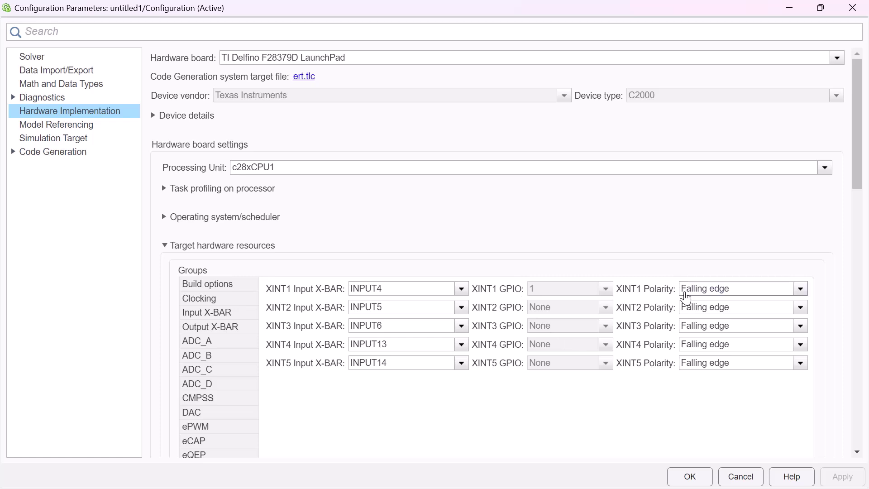
Set XINT1 polarity to rising edge and accept the configuration
click(757, 295)
click(745, 314)
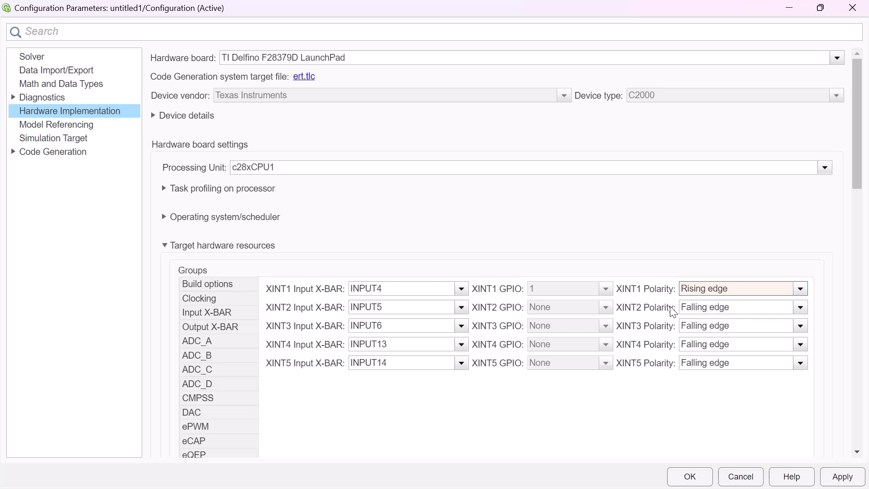
click(687, 480)
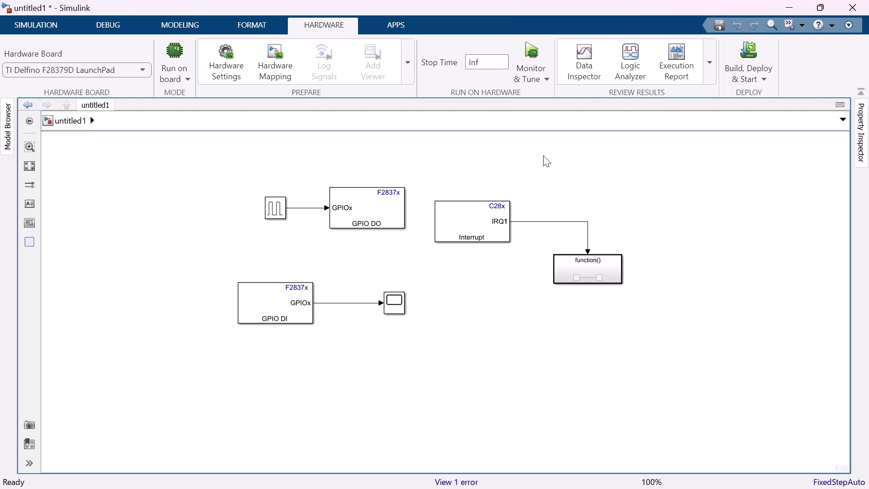
Run the model on the LaunchPad in Monitor & Tune and open the GPIO input Scope
click(530, 59)
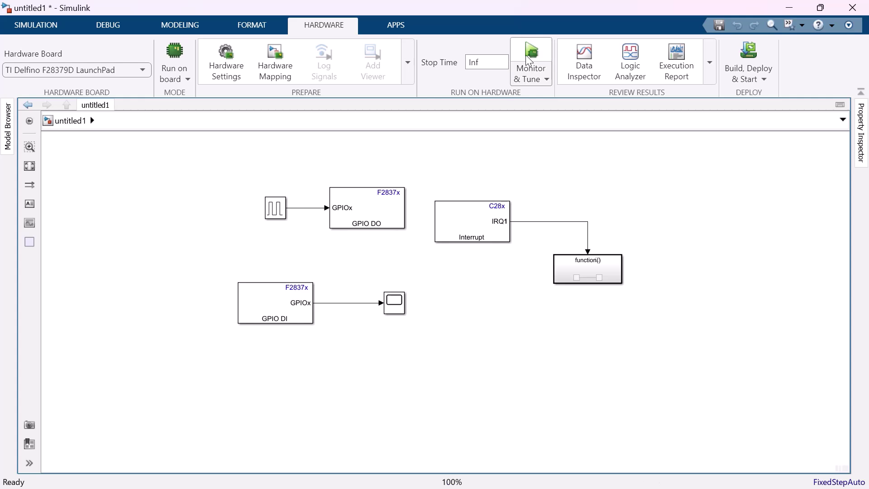
click(399, 312)
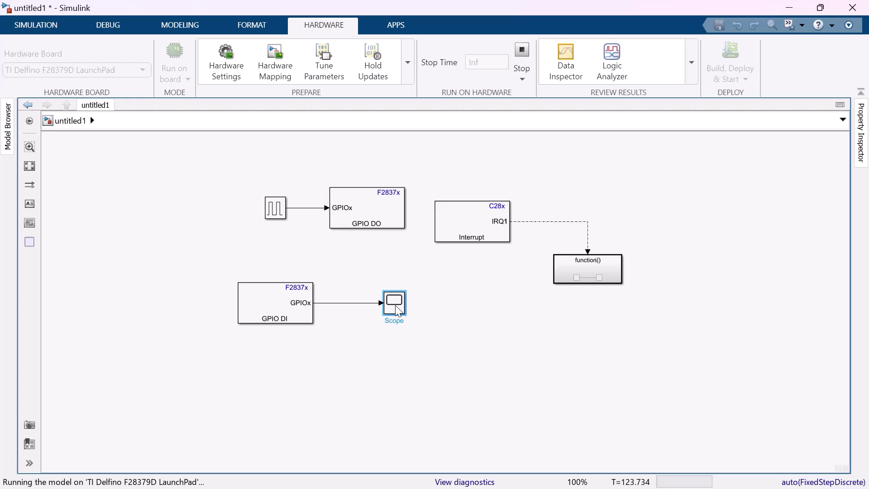
double_click(399, 312)
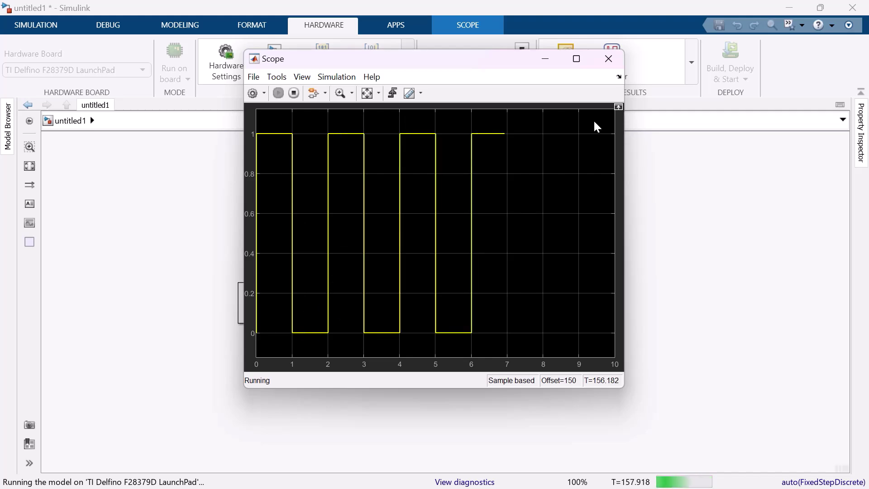
Close the GPIO Scope and open the counter Scope inside the Function-Call Subsystem
click(608, 59)
double_click(587, 268)
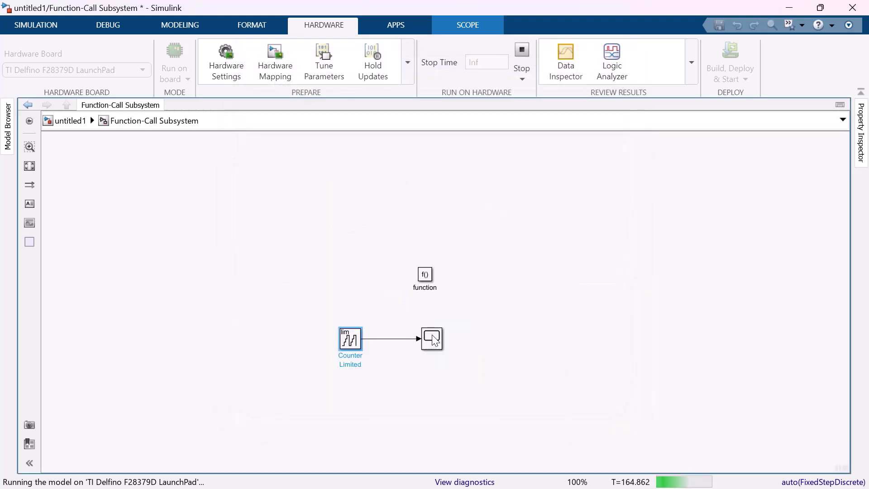
click(433, 342)
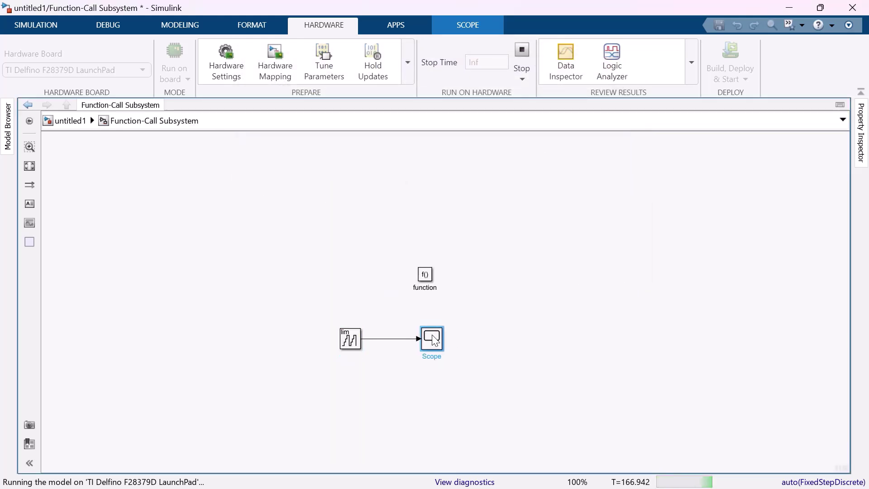
double_click(434, 340)
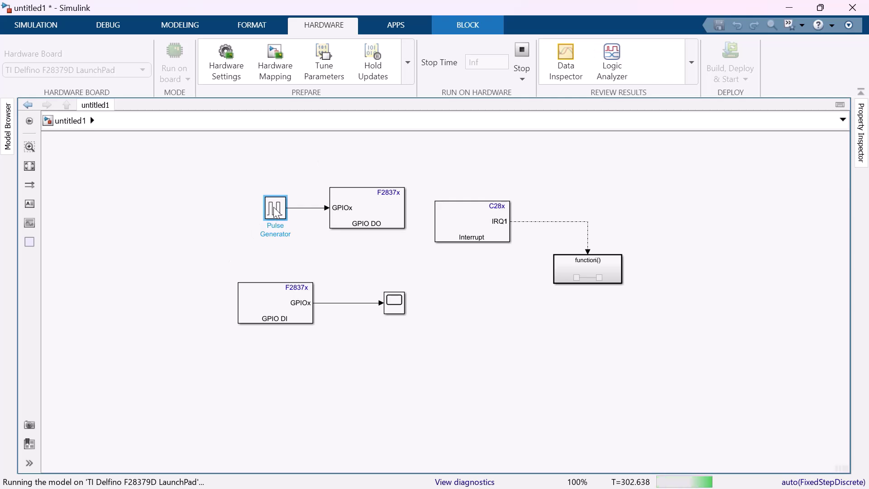
Set the Pulse Generator period to 4 s and check the slower square wave on the maximized Scope
double_click(276, 213)
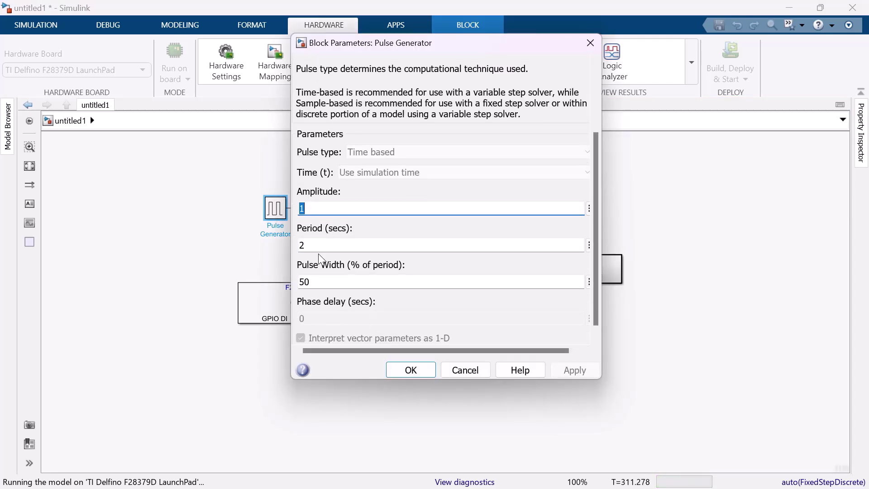
double_click(315, 243)
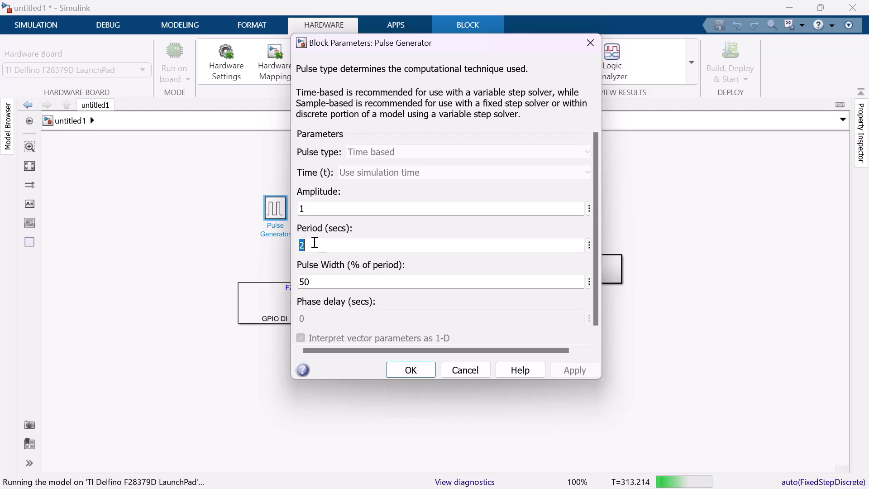
text(4)
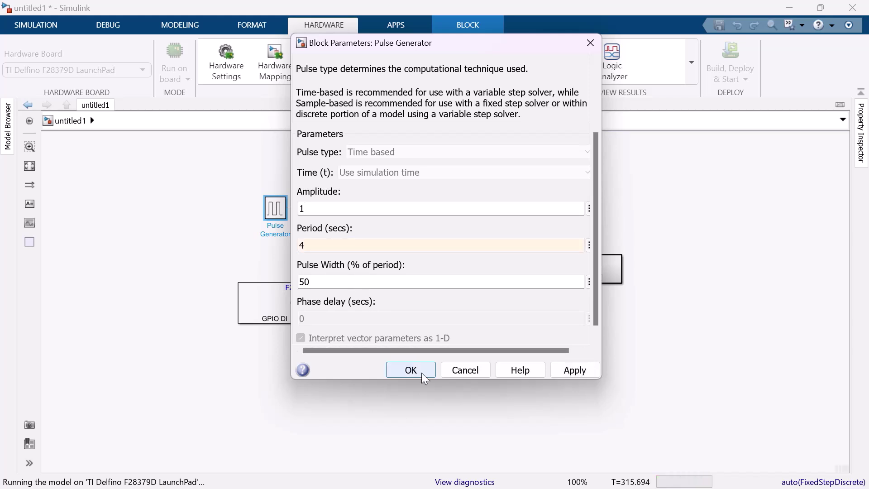
click(422, 373)
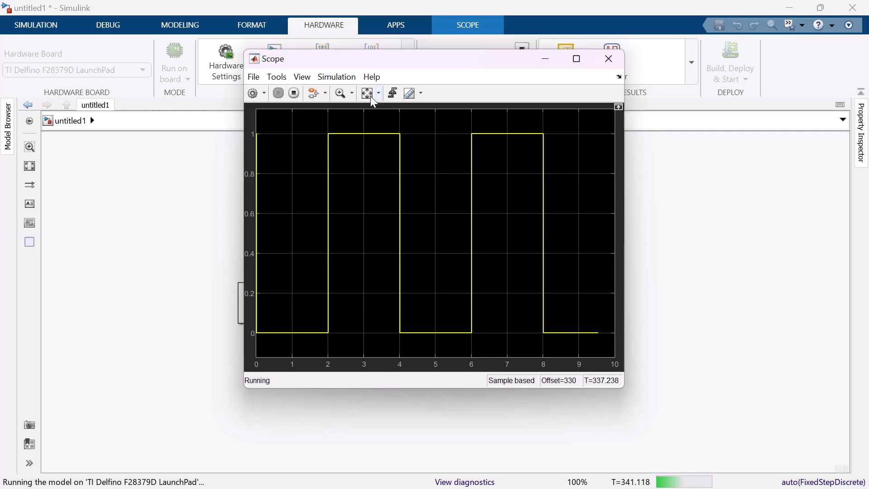
key(super+Up)
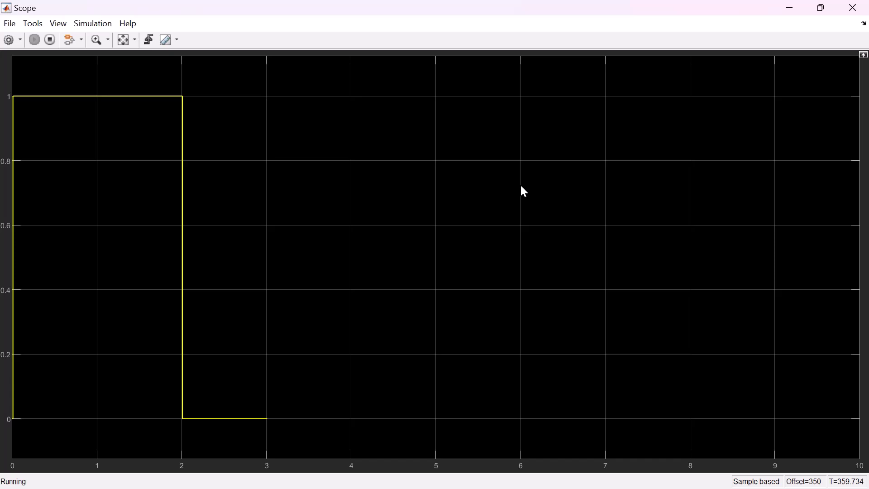
click(790, 8)
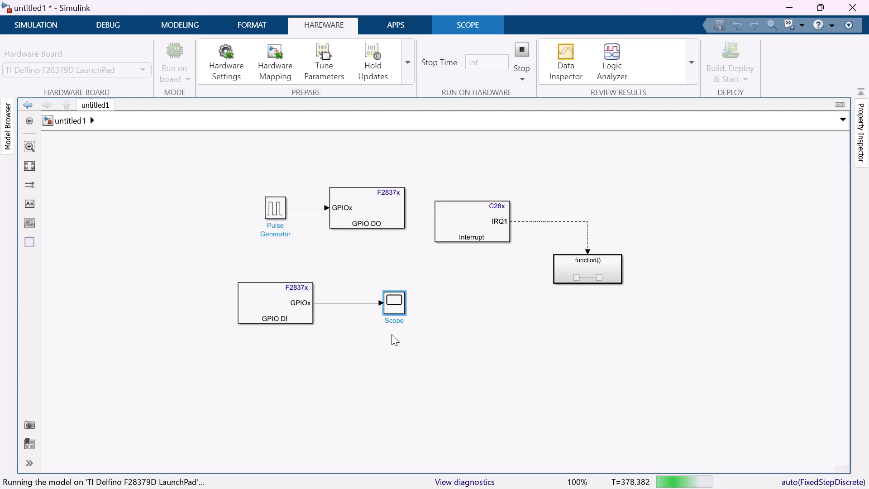
Open the Function-Call Subsystem's counter Scope to view the interrupt count
double_click(603, 273)
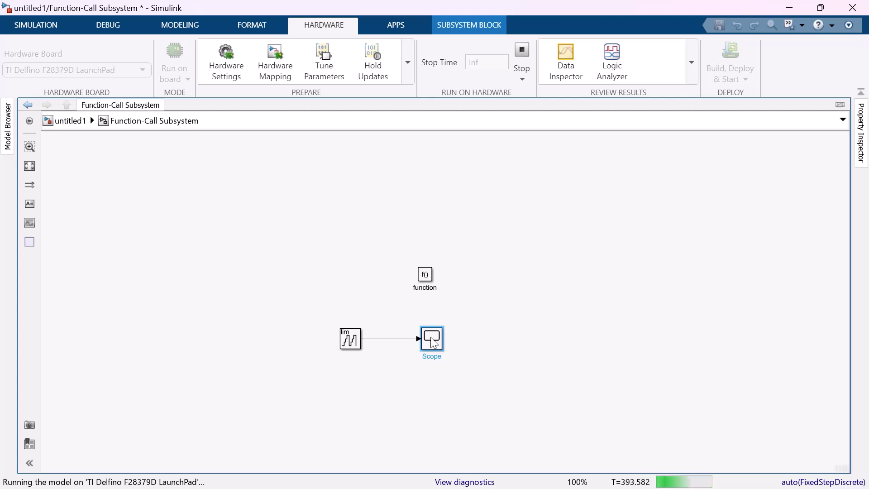
double_click(433, 342)
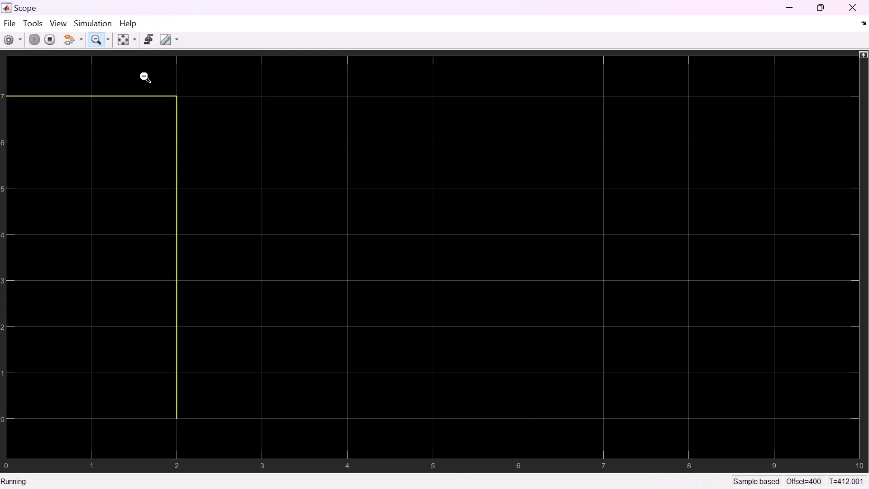